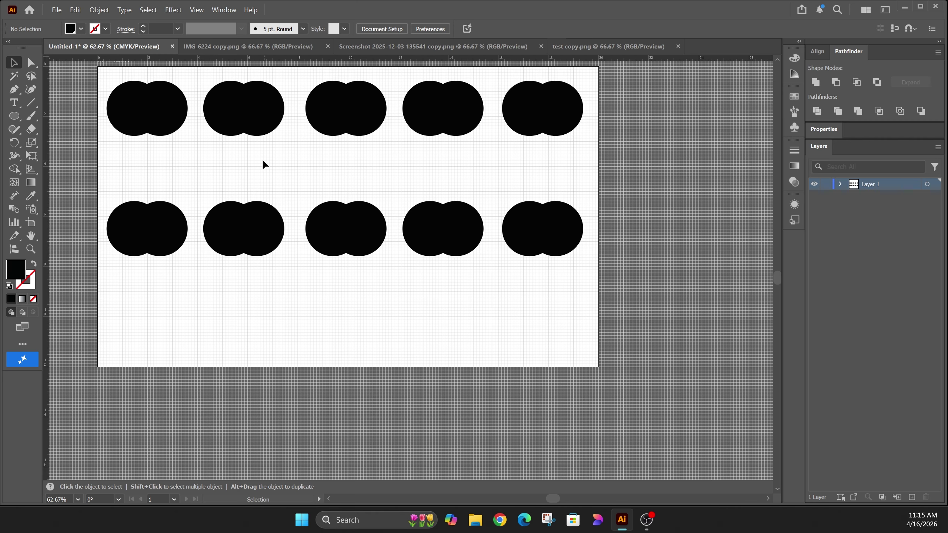
click(148, 134)
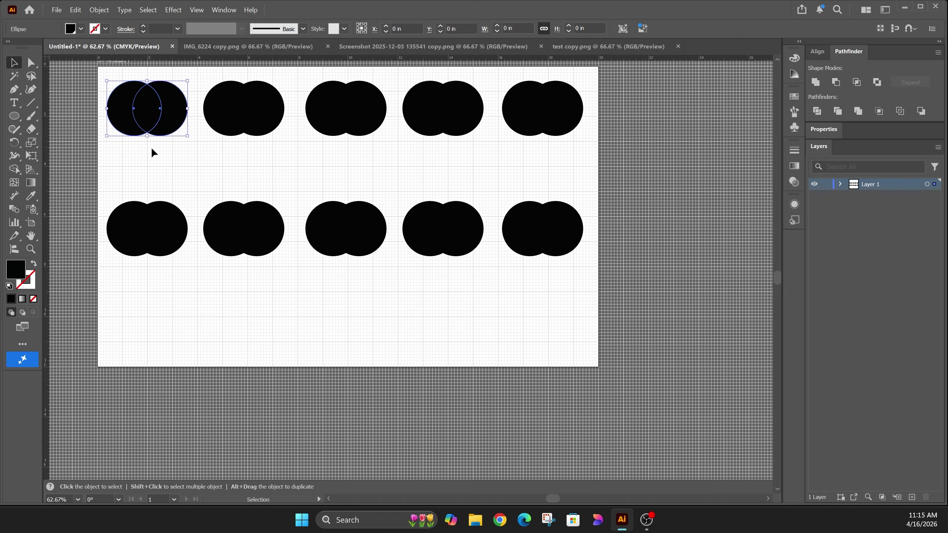
drag(169, 133, 179, 167)
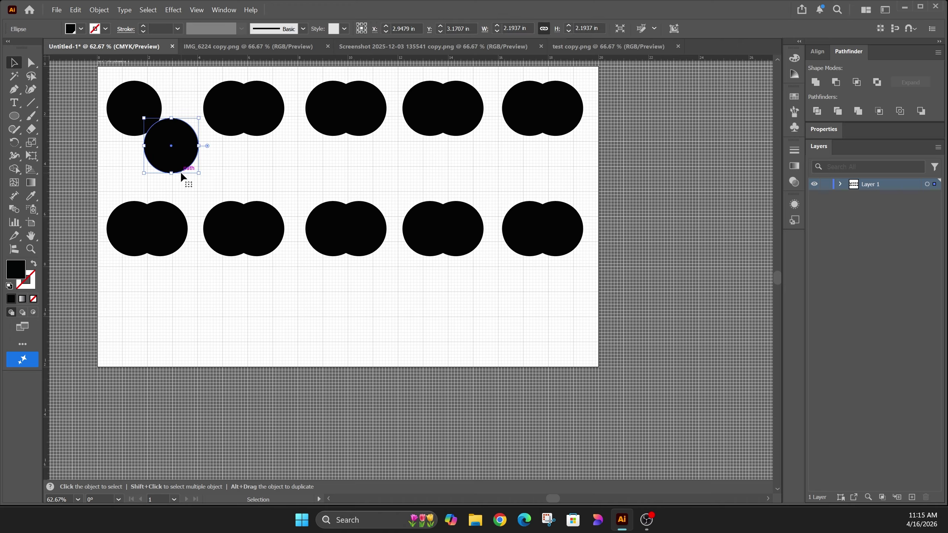
key(ctrl+z)
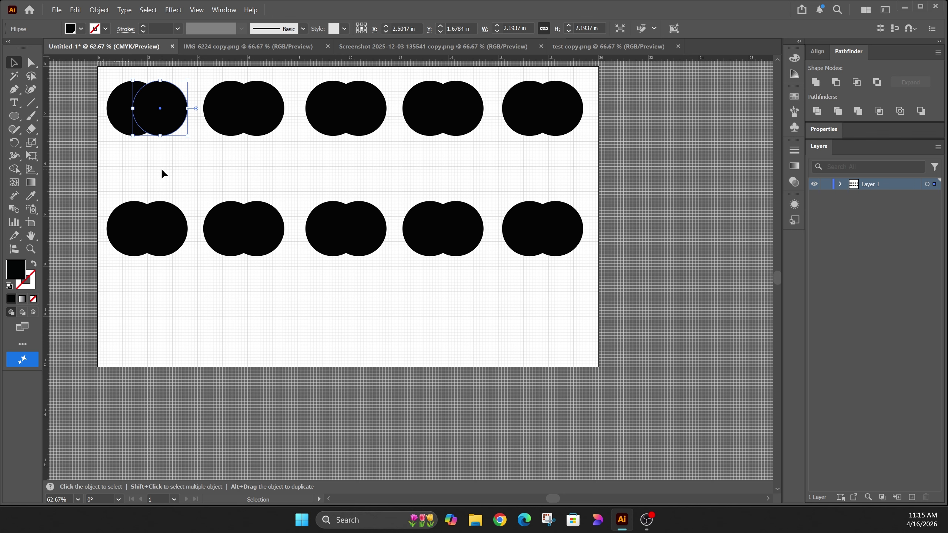
click(164, 170)
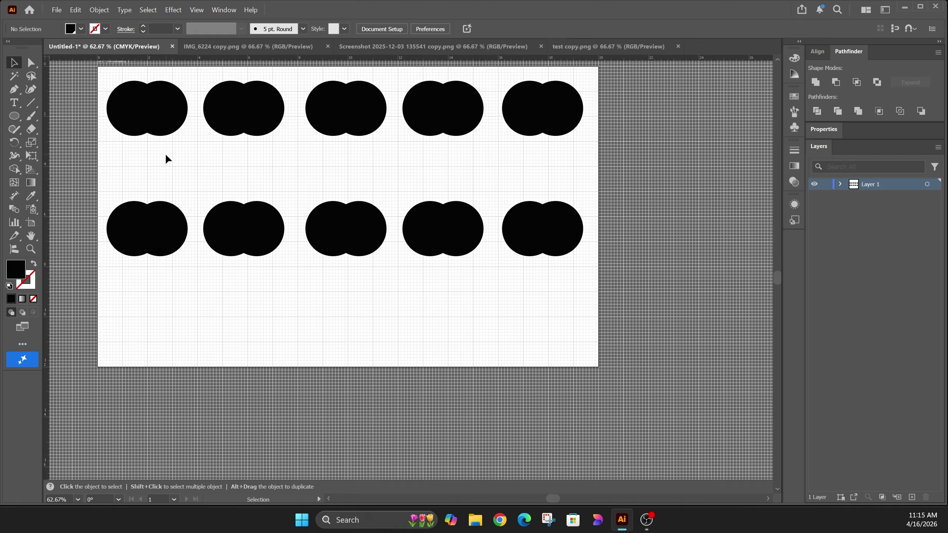
Unite the first pair of overlapping circles in the upper row into one shape and nudge it slightly left.
drag(163, 149, 103, 108)
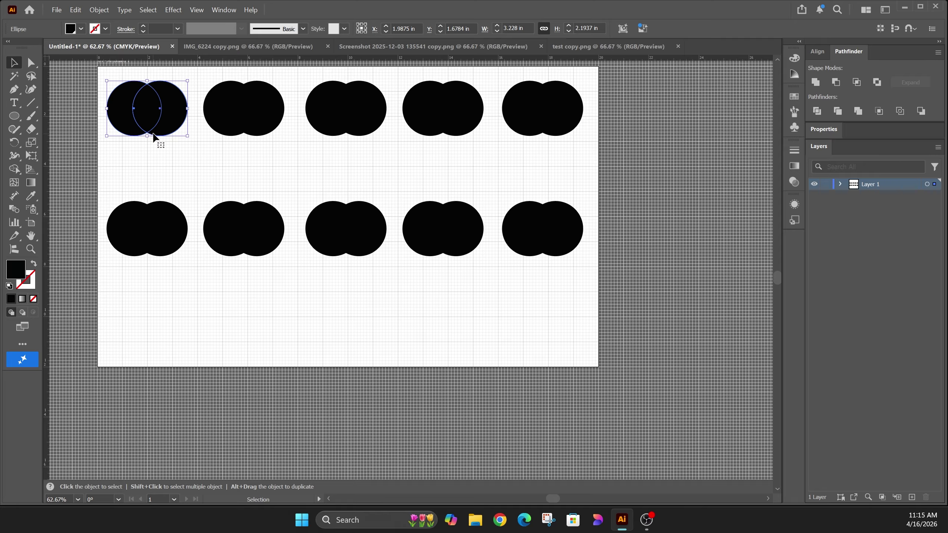
click(815, 82)
click(154, 144)
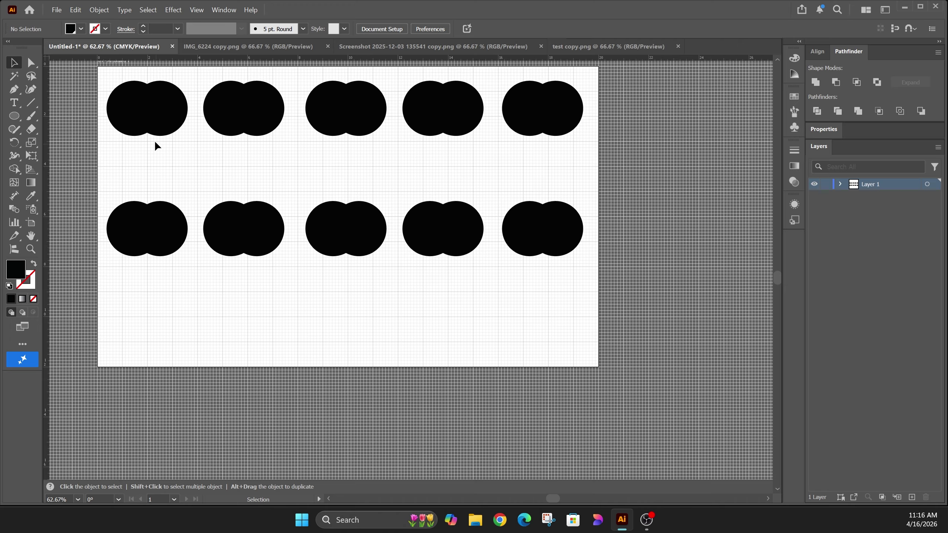
mouse_move(155, 121)
mouse_down()
mouse_move(164, 125)
mouse_move(154, 121)
mouse_up()
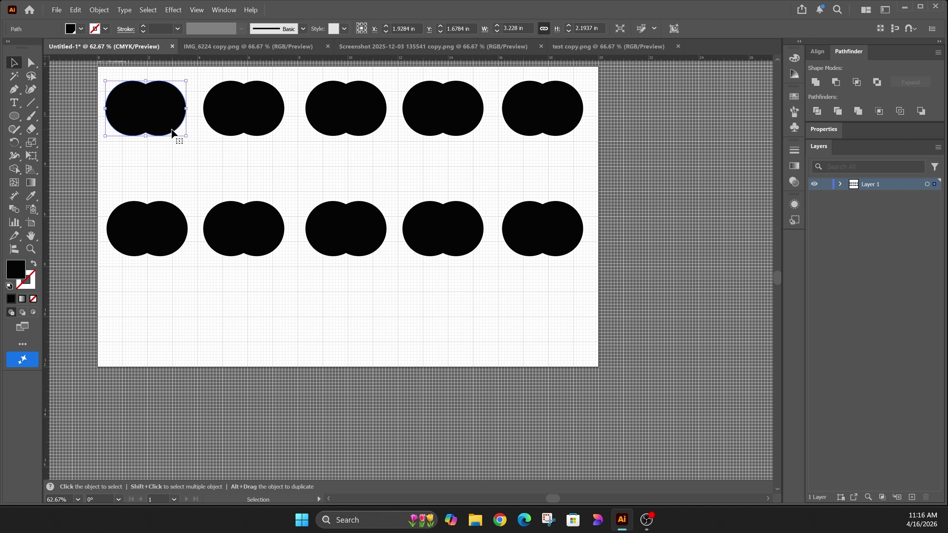
Cut the front circle out of the second pair in the upper row with Minus Front.
click(230, 123)
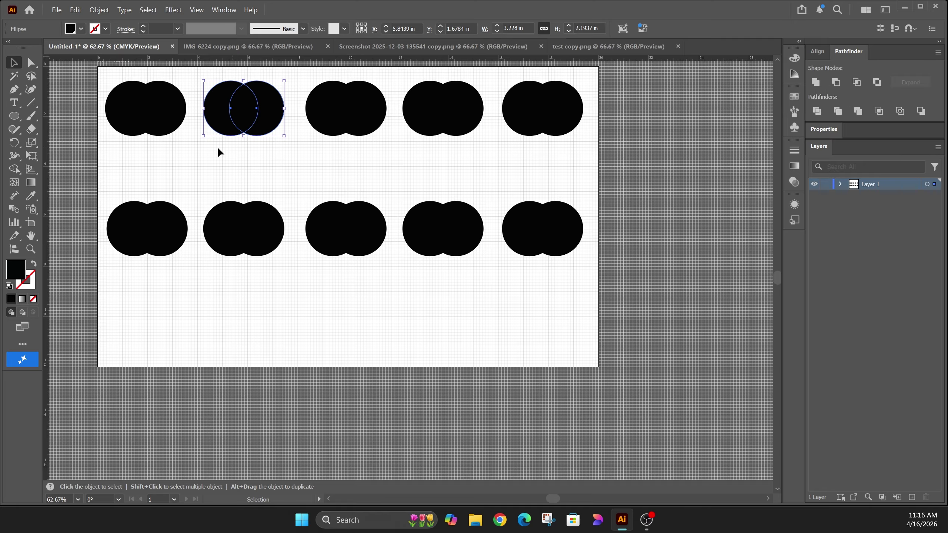
click(264, 154)
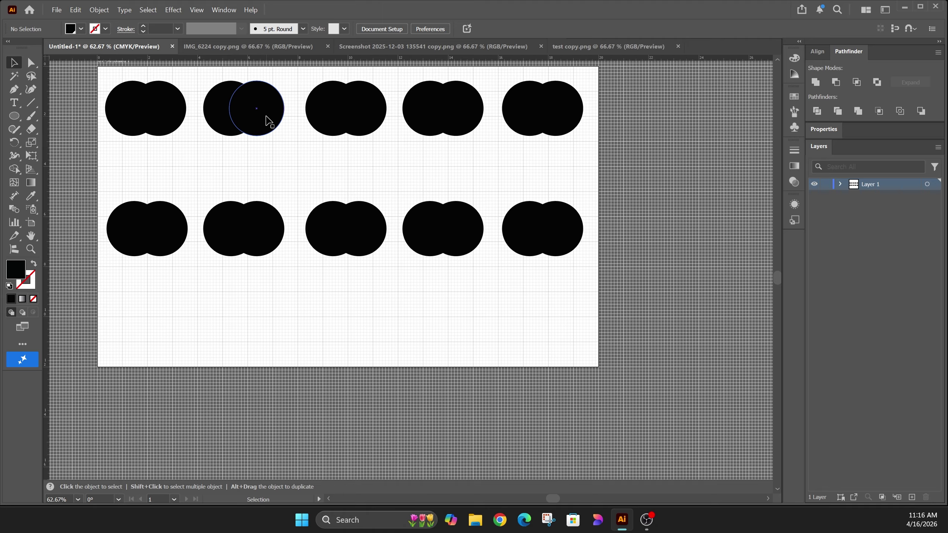
drag(280, 150, 210, 103)
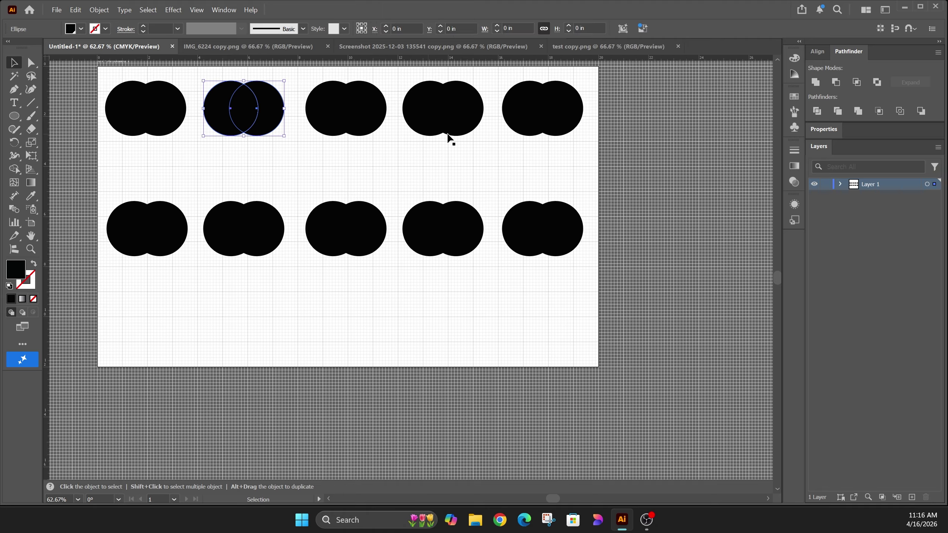
click(835, 84)
click(260, 105)
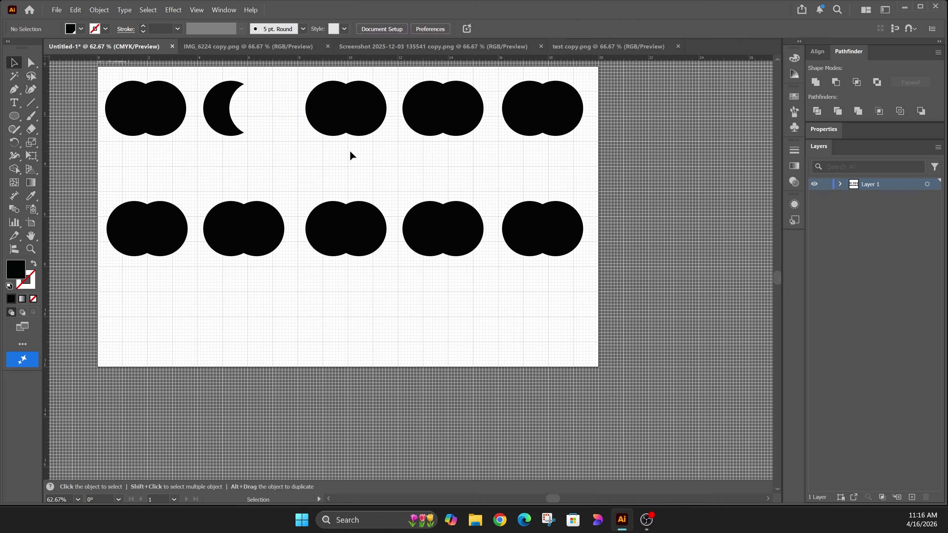
Intersect the third pair of circles in the upper row, and exclude the overlap of the fourth pair.
drag(378, 152, 322, 117)
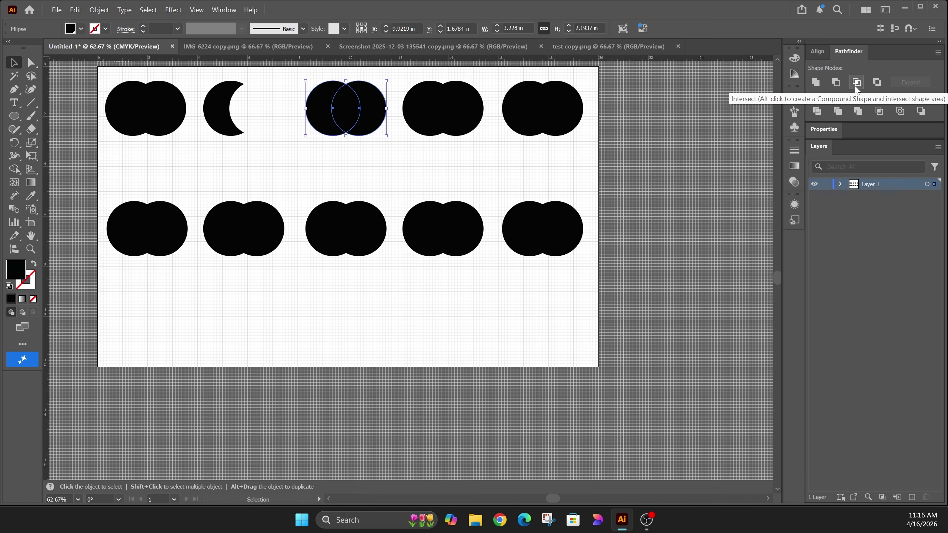
click(855, 85)
click(367, 136)
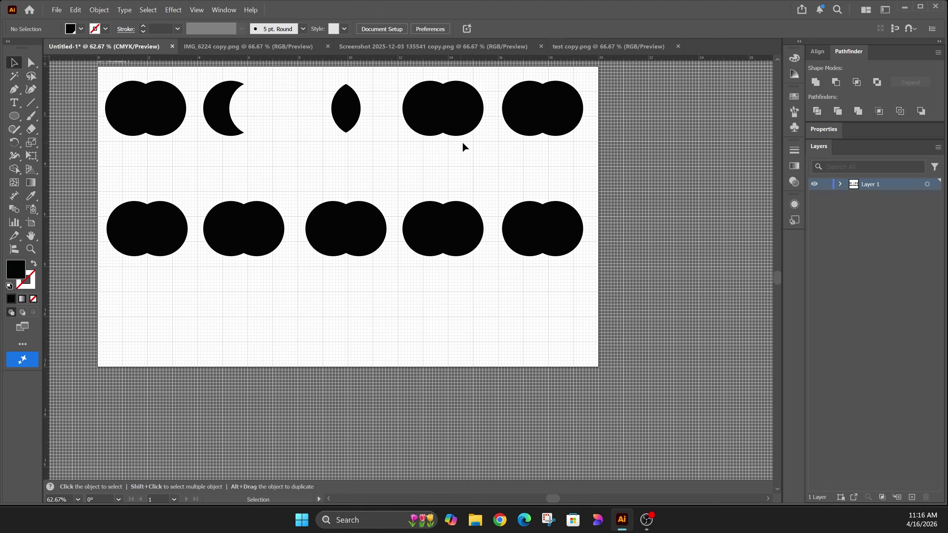
click(409, 99)
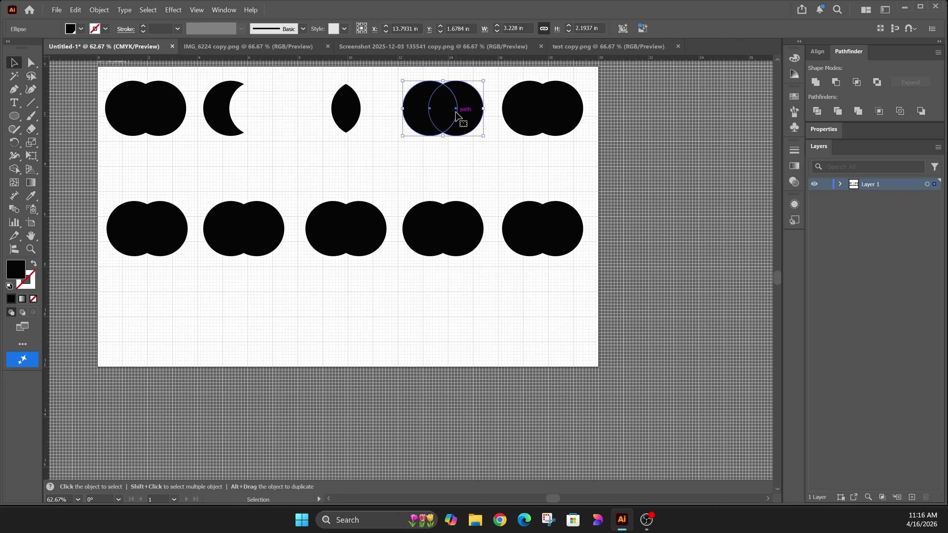
click(877, 83)
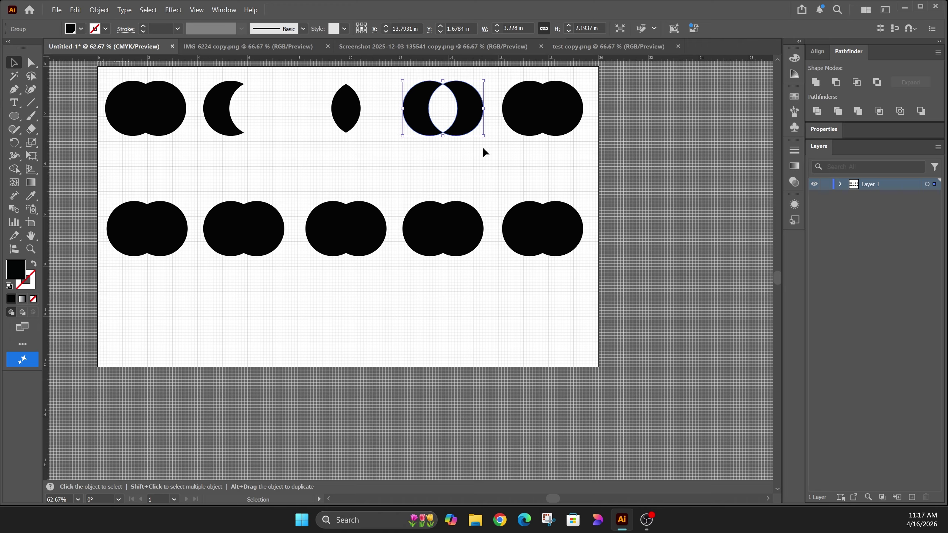
Divide the fifth pair of circles in the upper row, ungroup it, and pull both crescents outward from the central lens.
drag(561, 145, 510, 117)
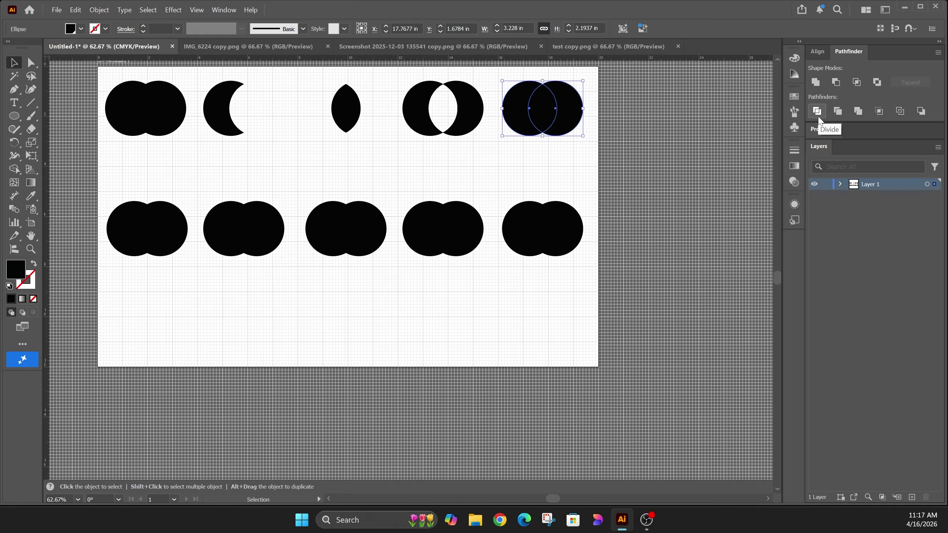
click(818, 116)
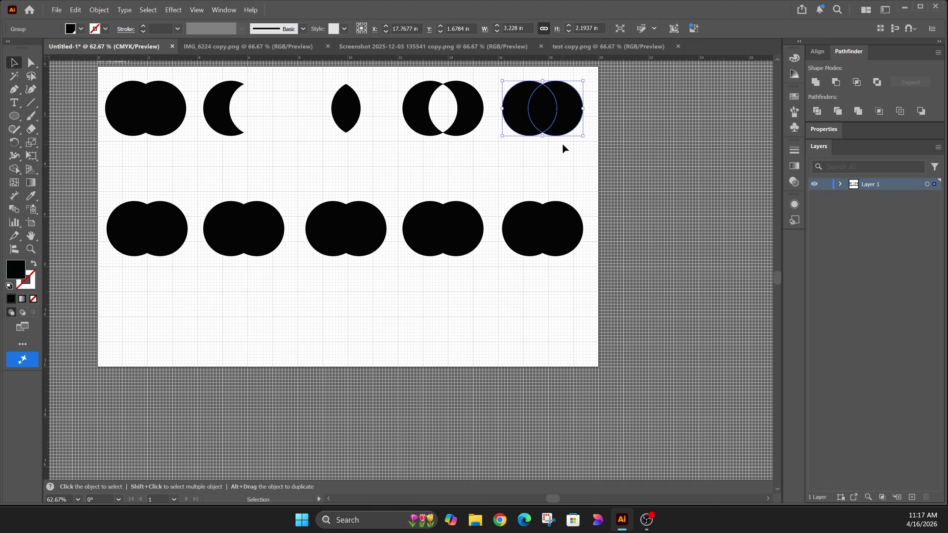
key(ctrl)
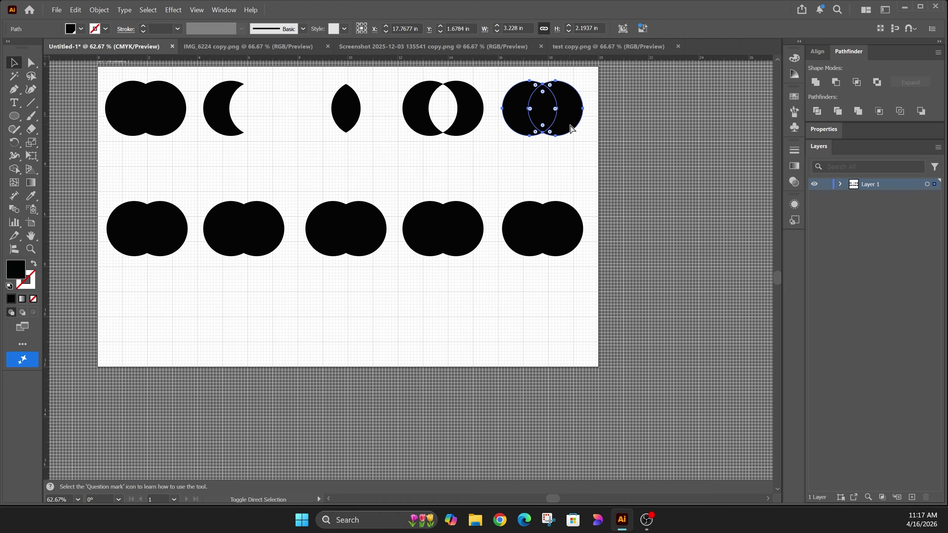
click(577, 139)
drag(571, 119, 588, 120)
drag(521, 116, 511, 116)
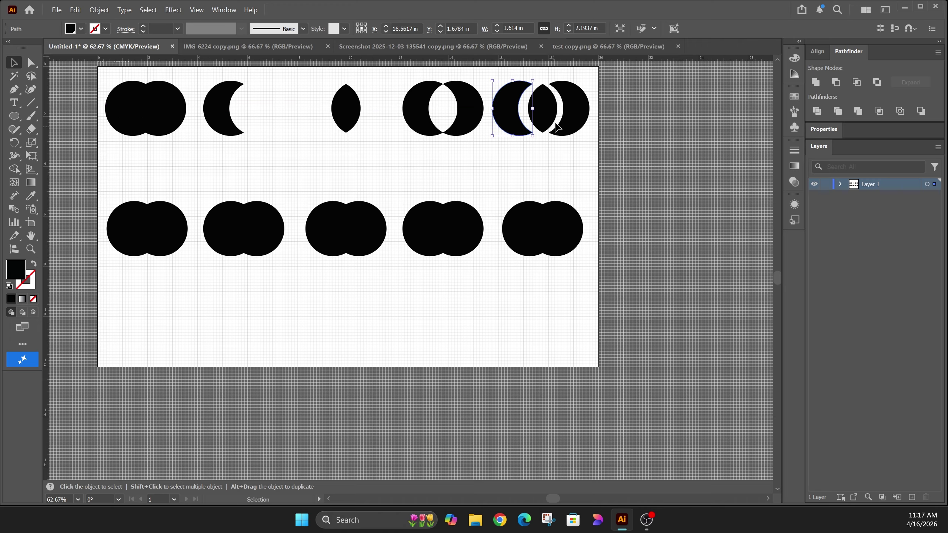
click(547, 159)
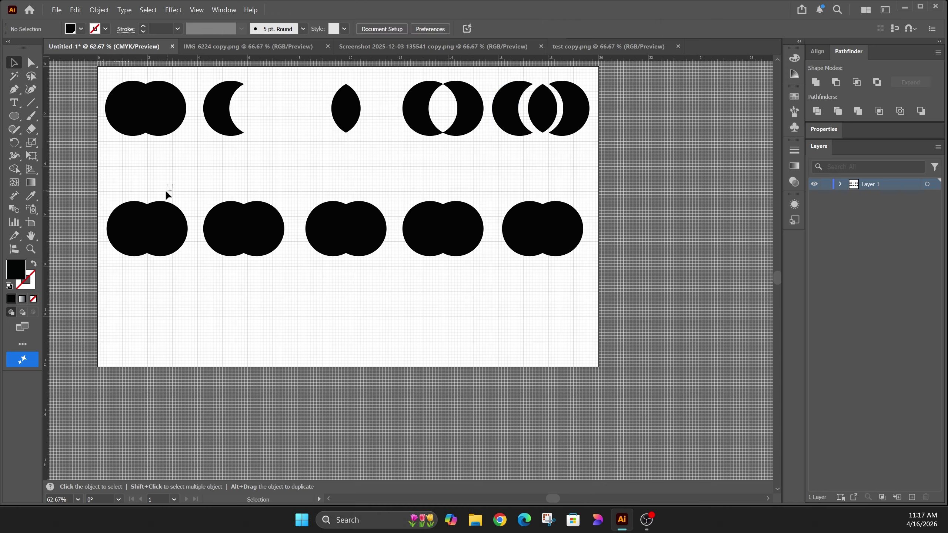
Trim the first pair of circles in the lower row, ungroup it, and shift the full circle right, off the crescent.
drag(166, 191, 98, 269)
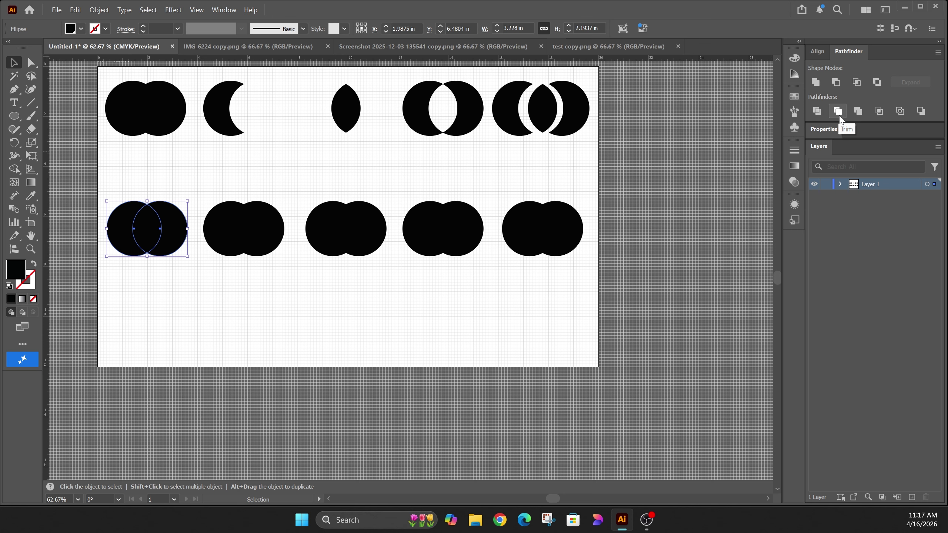
click(839, 118)
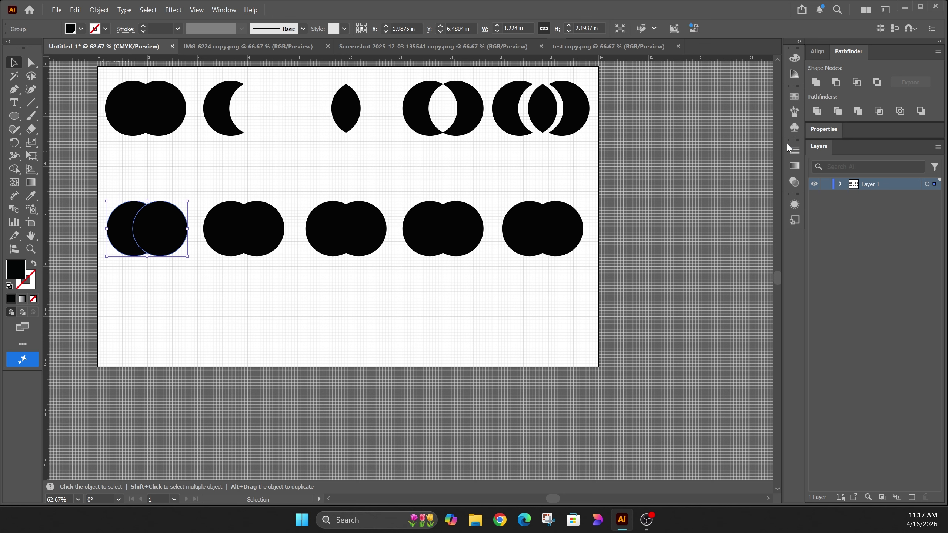
click(185, 254)
mouse_move(178, 242)
mouse_down()
mouse_move(197, 243)
mouse_move(184, 243)
mouse_up()
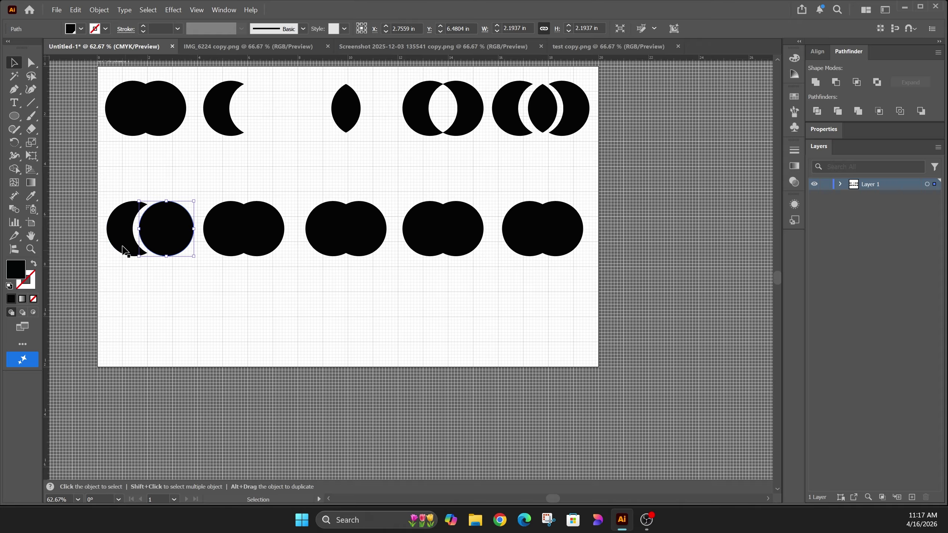
click(204, 281)
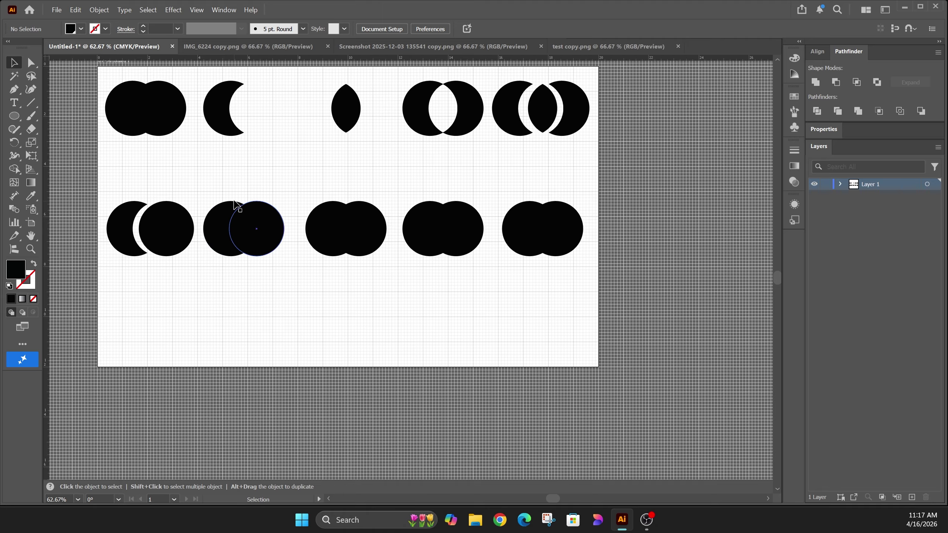
Merge the second pair of circles in the lower row and compare it with the united shape in the upper row.
drag(218, 183, 267, 255)
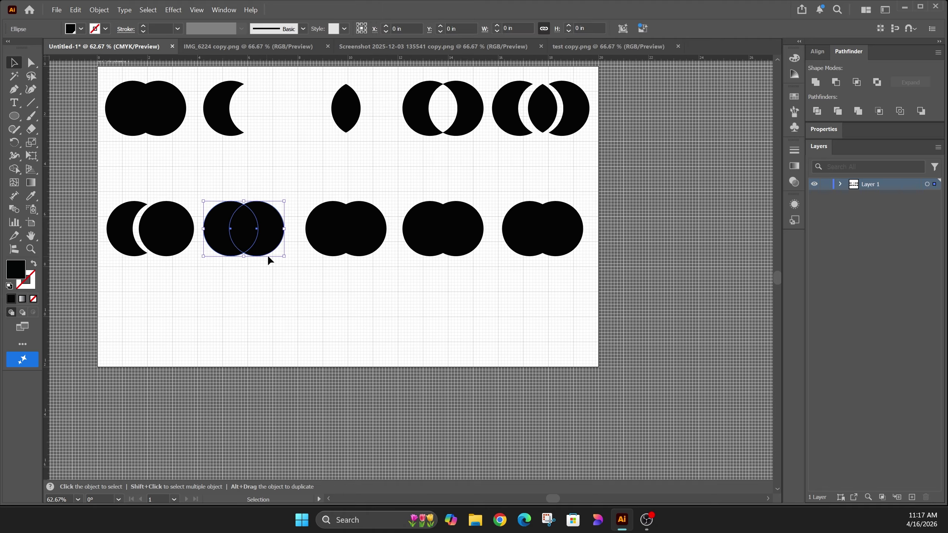
click(857, 112)
click(156, 126)
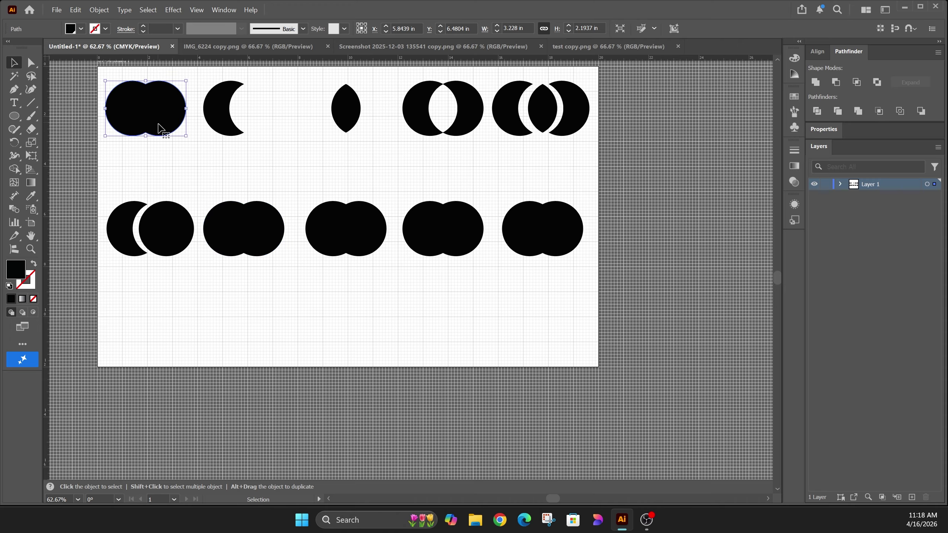
click(240, 236)
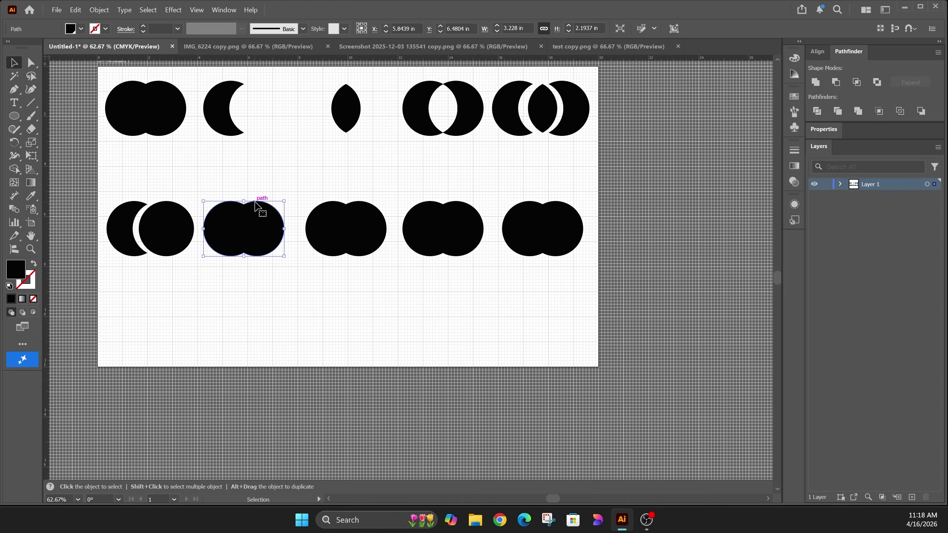
Crop the third pair of circles in the lower row.
click(330, 253)
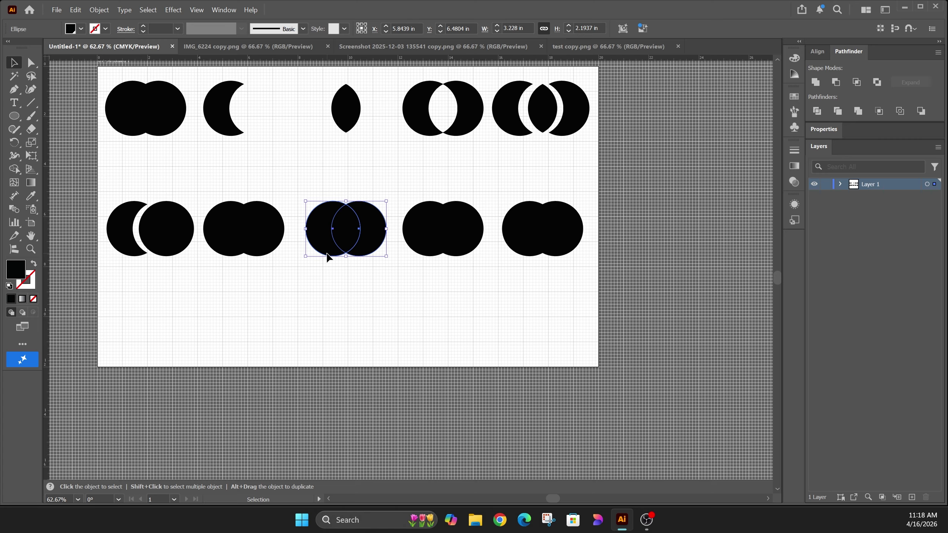
click(880, 112)
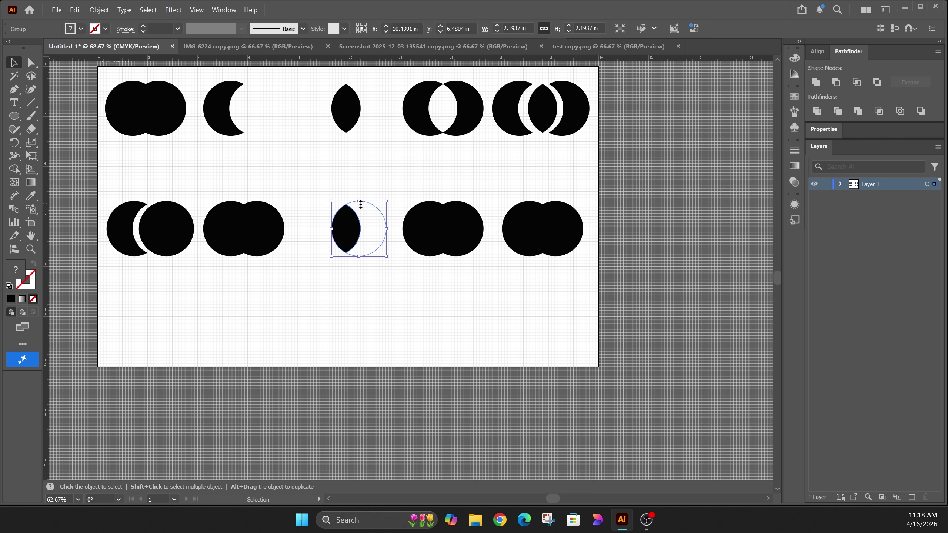
click(370, 276)
Give the cropped group in the lower row a red stroke.
drag(374, 272, 339, 220)
click(105, 29)
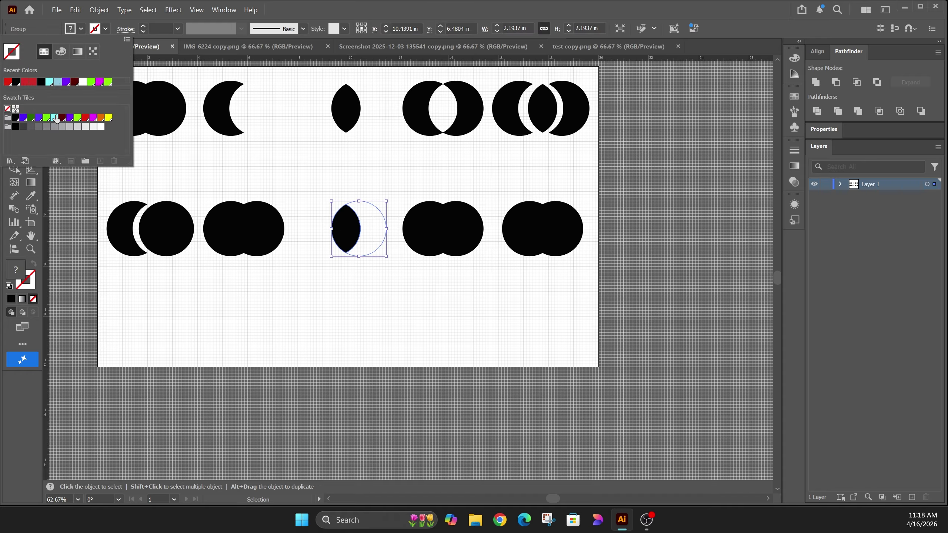
click(86, 118)
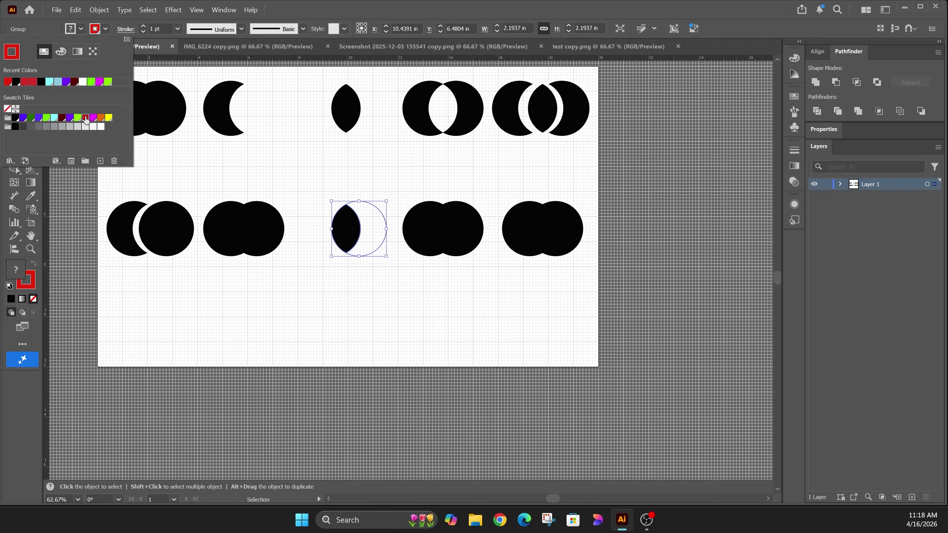
click(345, 198)
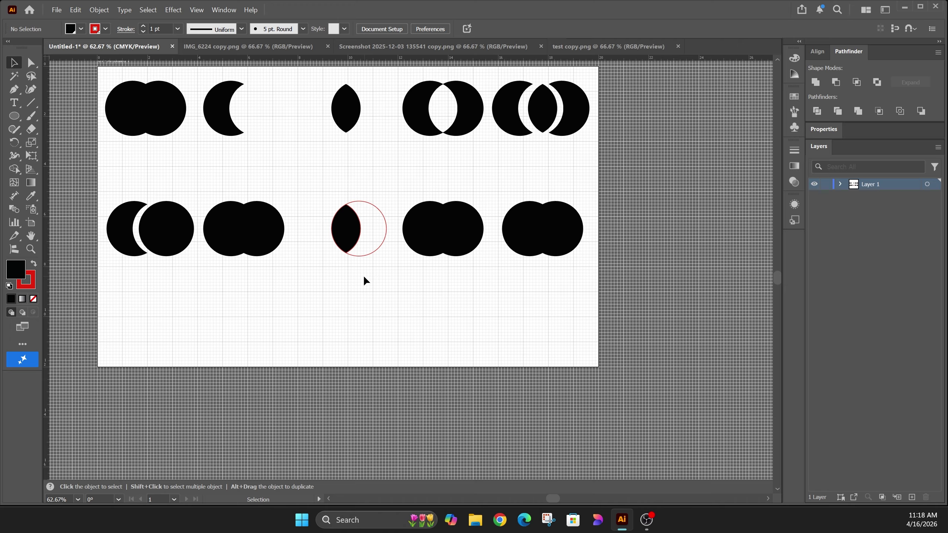
Give the intersected lens shape, third in the upper row, a red stroke.
click(346, 102)
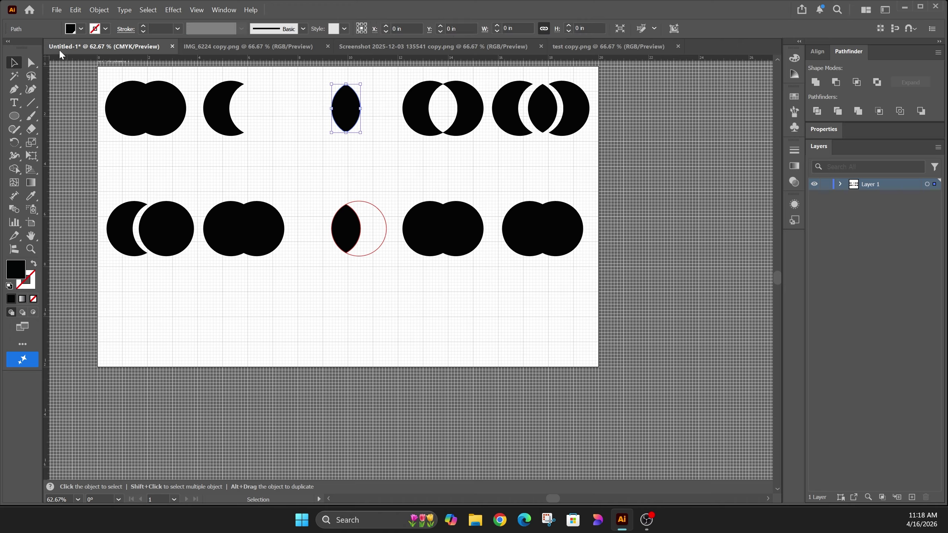
click(102, 30)
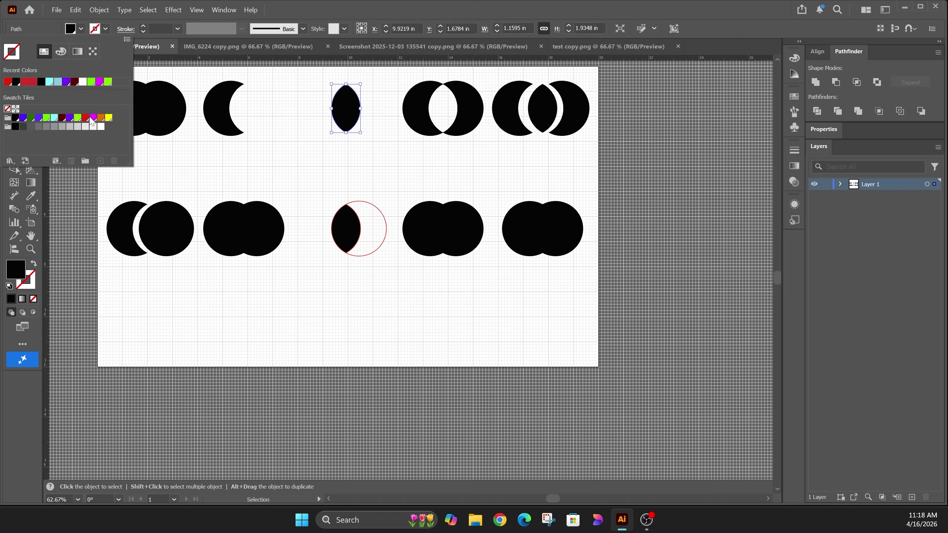
click(86, 118)
click(377, 126)
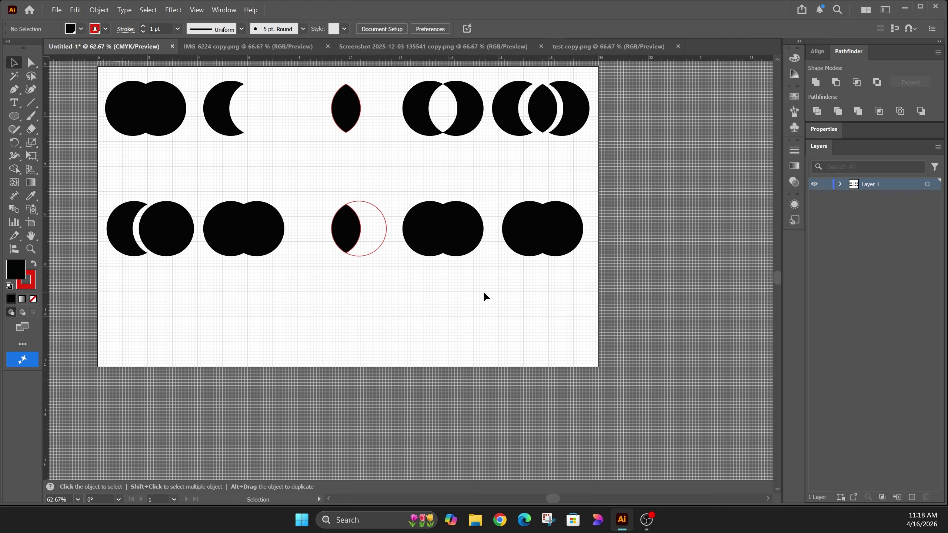
Apply the Outline pathfinder to the fourth pair of circles in the lower row.
click(425, 210)
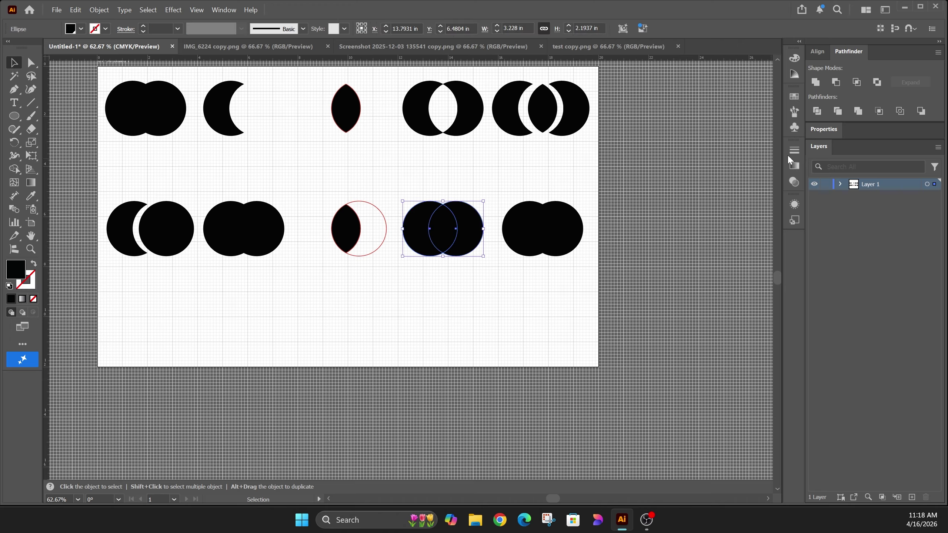
click(906, 112)
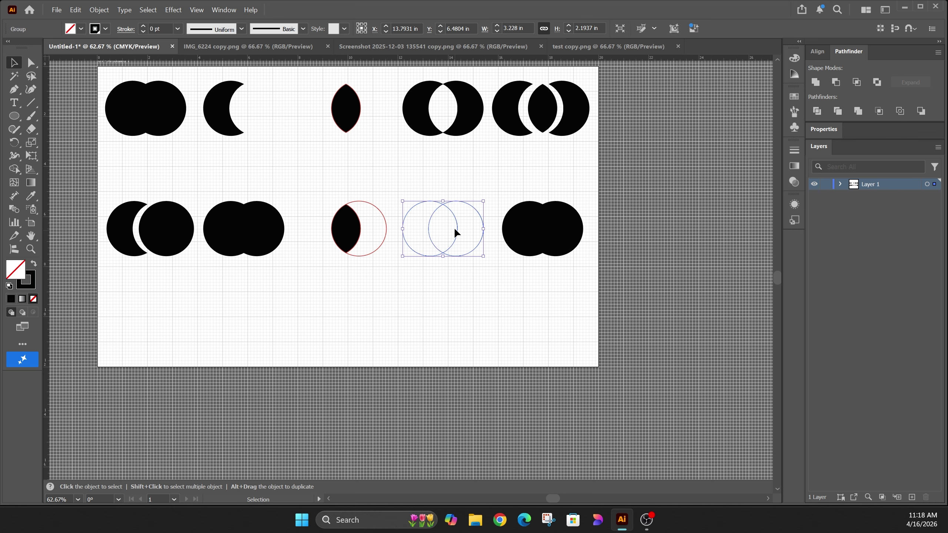
click(470, 276)
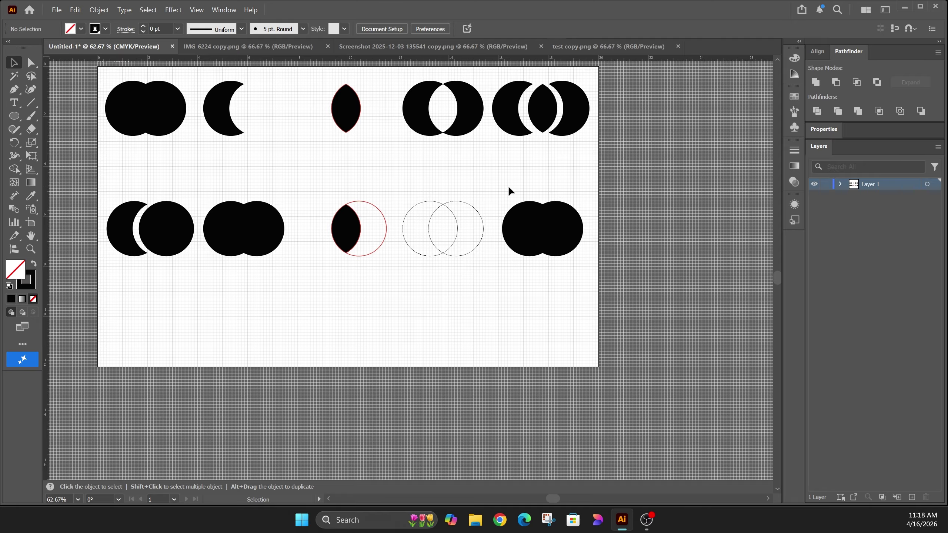
Apply the Minus Back pathfinder to the fifth pair of circles in the lower row.
click(575, 251)
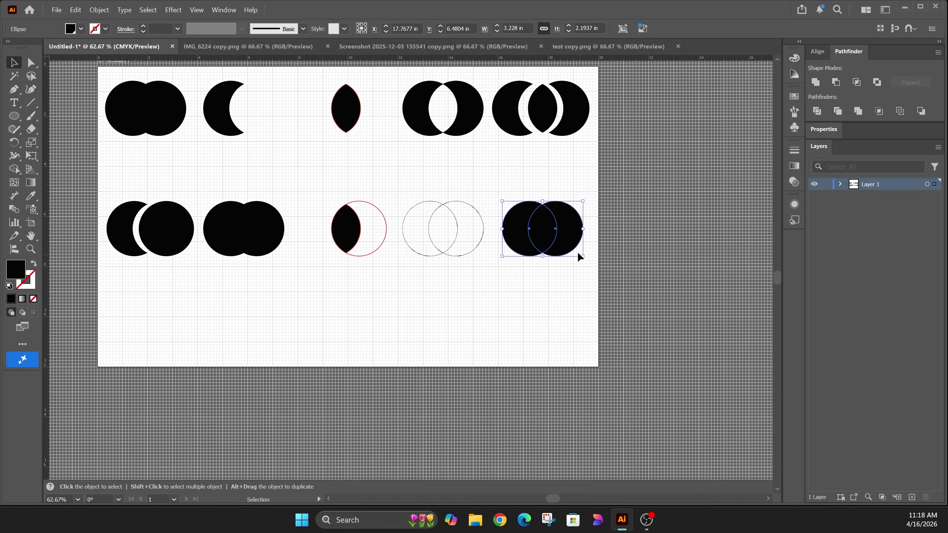
click(921, 111)
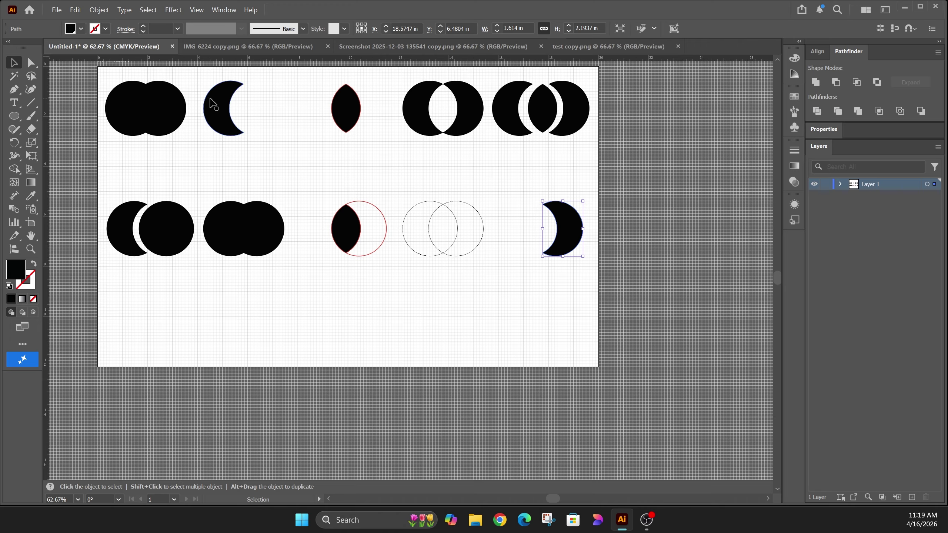
click(362, 174)
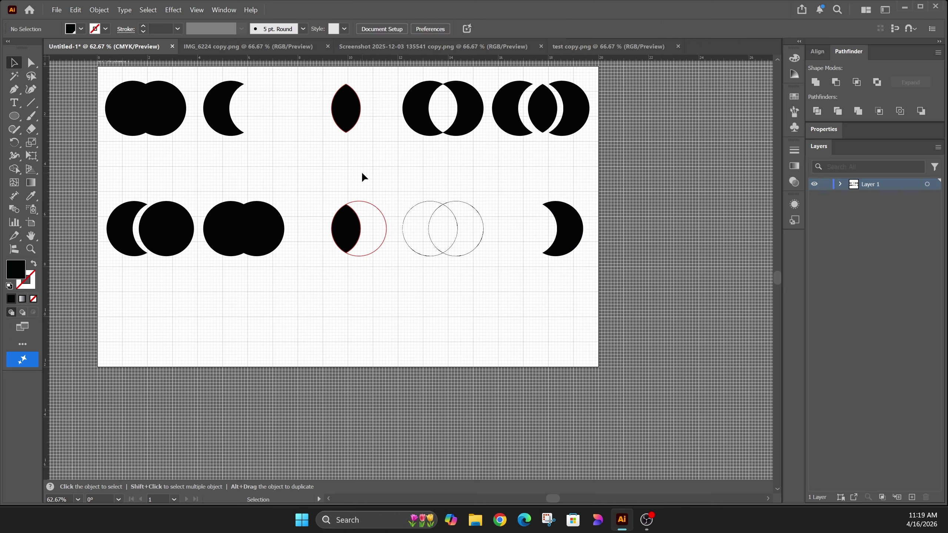